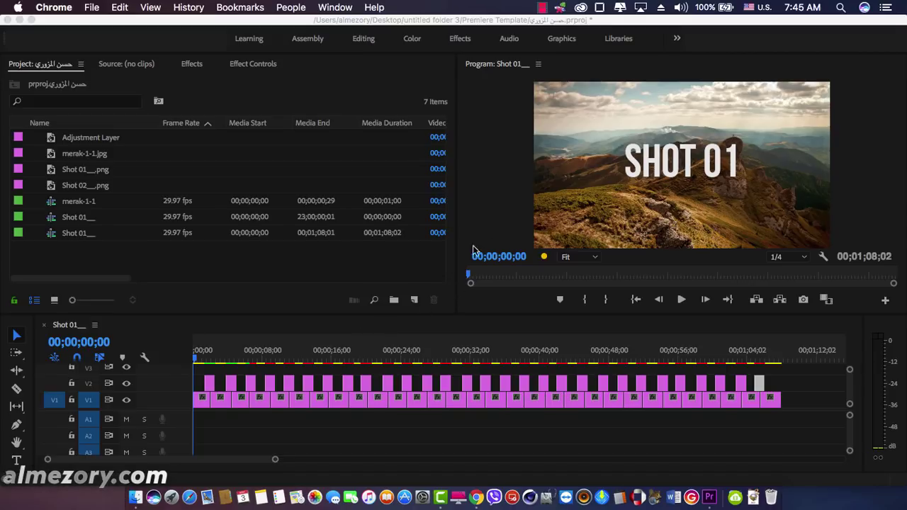
# Play the Shot 01__ sequence with the program monitor maximized to preview its transitions, and restore the panel layout.
pyautogui.click(494, 211)
pyautogui.press('`')
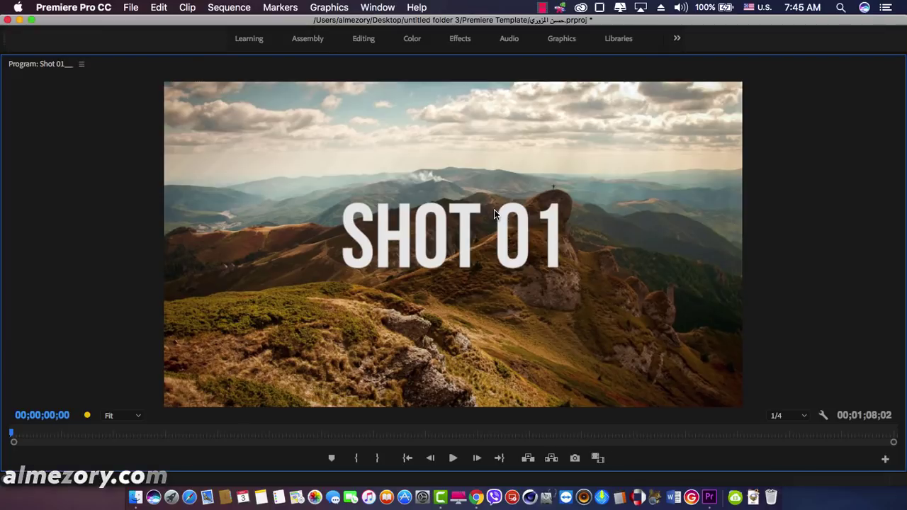
pyautogui.press('space')
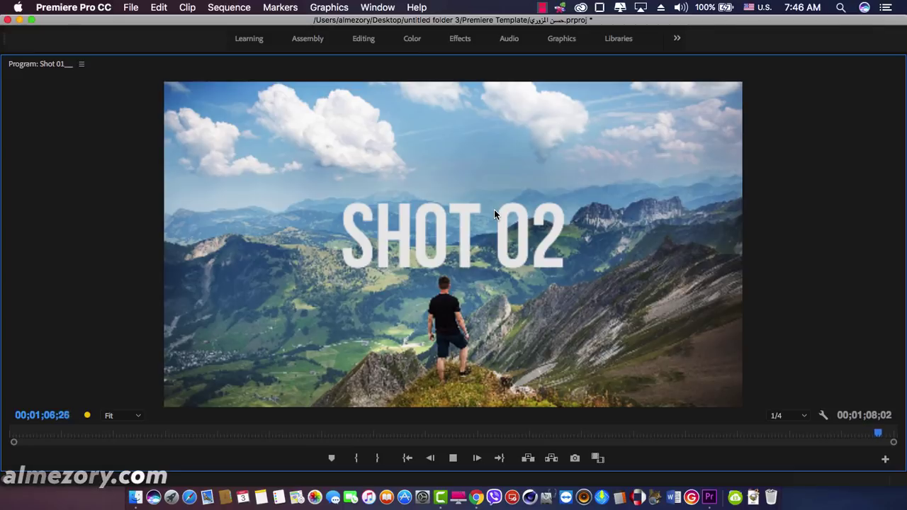
pyautogui.press('`')
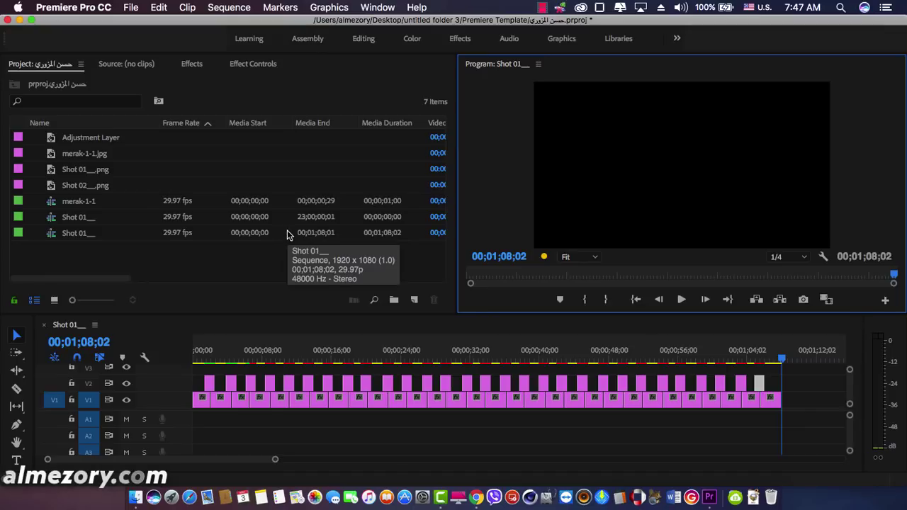
pyautogui.click(191, 64)
pyautogui.rightClick(40, 107)
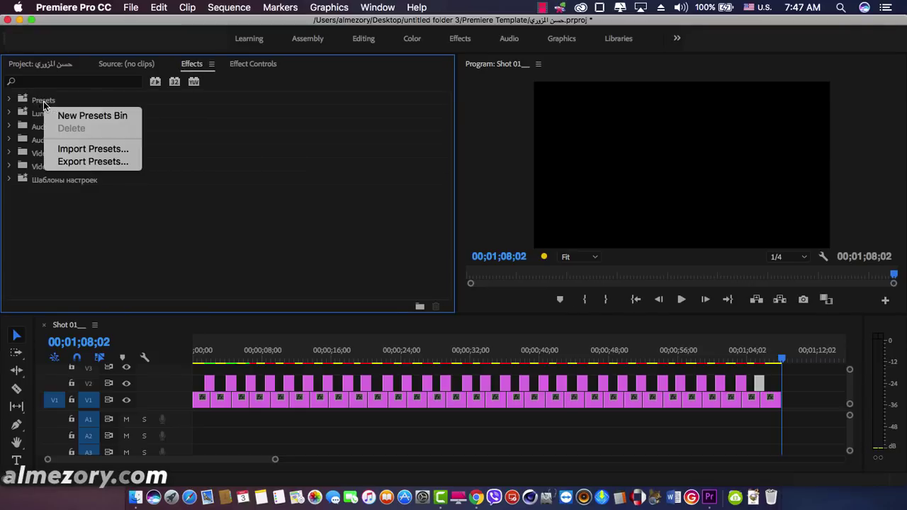
pyautogui.click(88, 151)
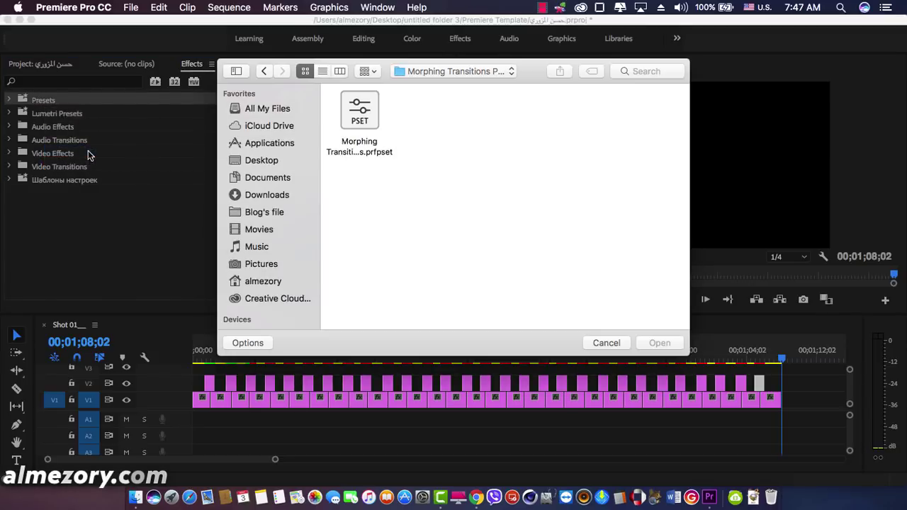
pyautogui.click(358, 125)
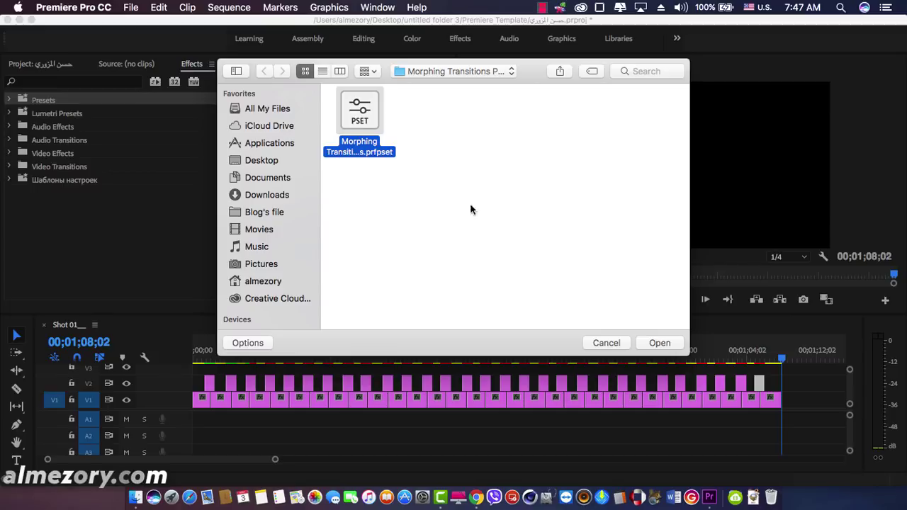
pyautogui.click(605, 343)
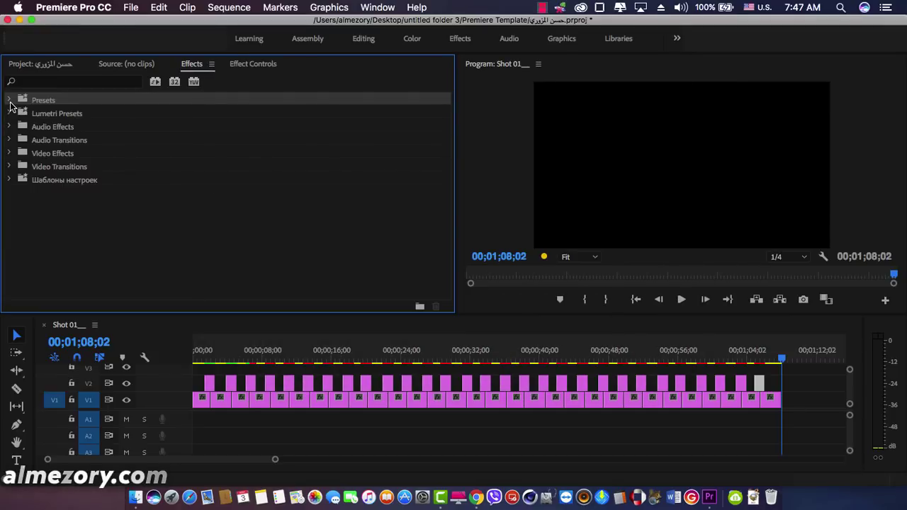
# Expand the Morphing Transitions Presets folder in the effects presets and review its A and B series.
pyautogui.click(10, 100)
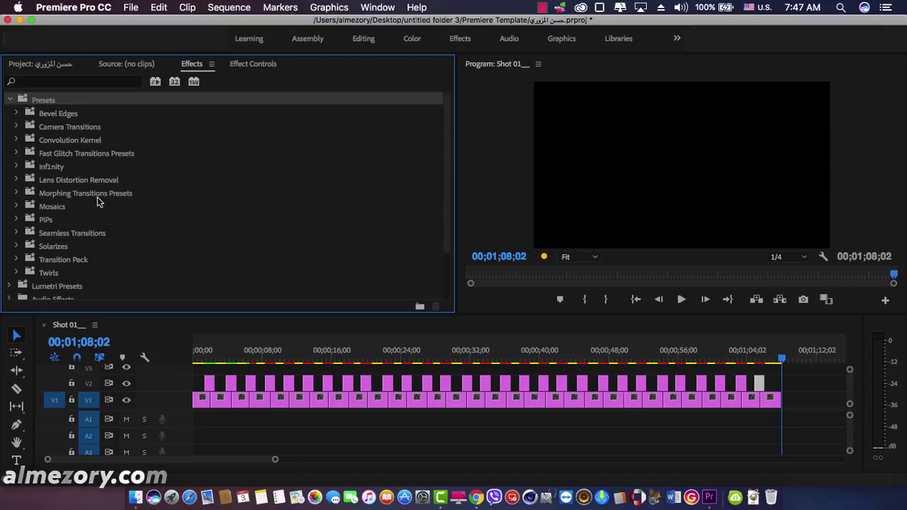
pyautogui.click(15, 193)
pyautogui.scroll(-6, 78, 214)
pyautogui.scroll(-5, 82, 219)
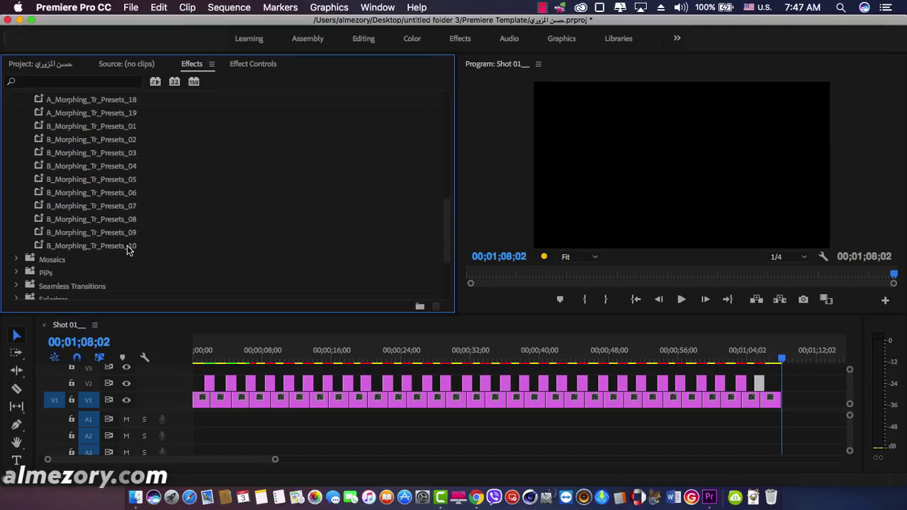
pyautogui.scroll(6, 128, 246)
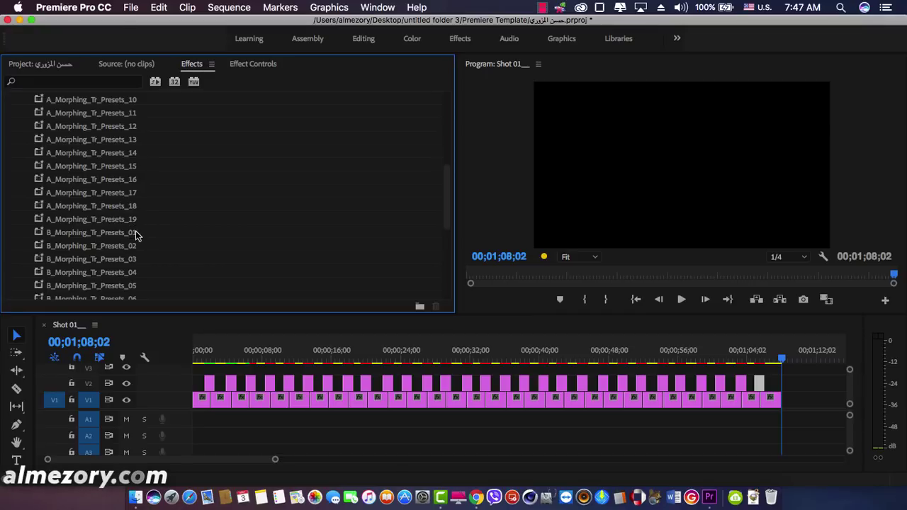
pyautogui.scroll(-3, 136, 246)
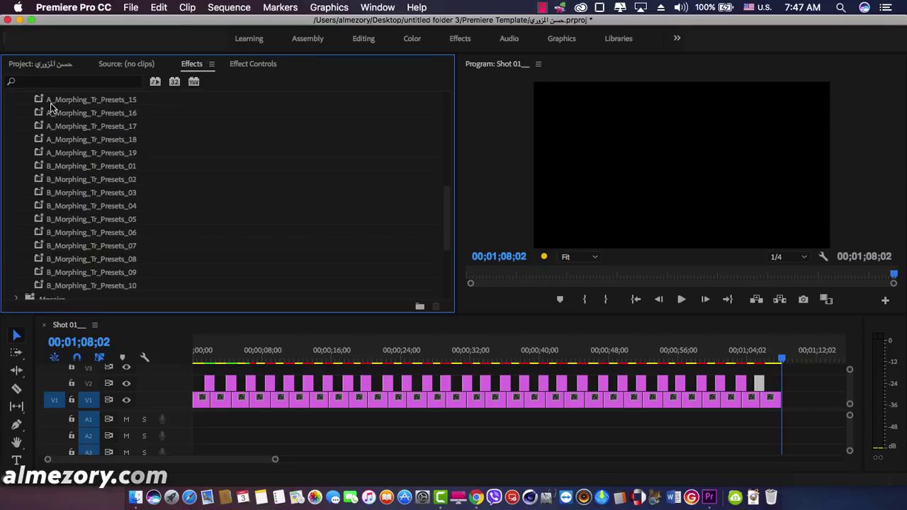
# Create a new sequence from Shot 01__.png and place Shot 02__.png directly after it on track V1.
pyautogui.click(47, 64)
pyautogui.rightClick(73, 217)
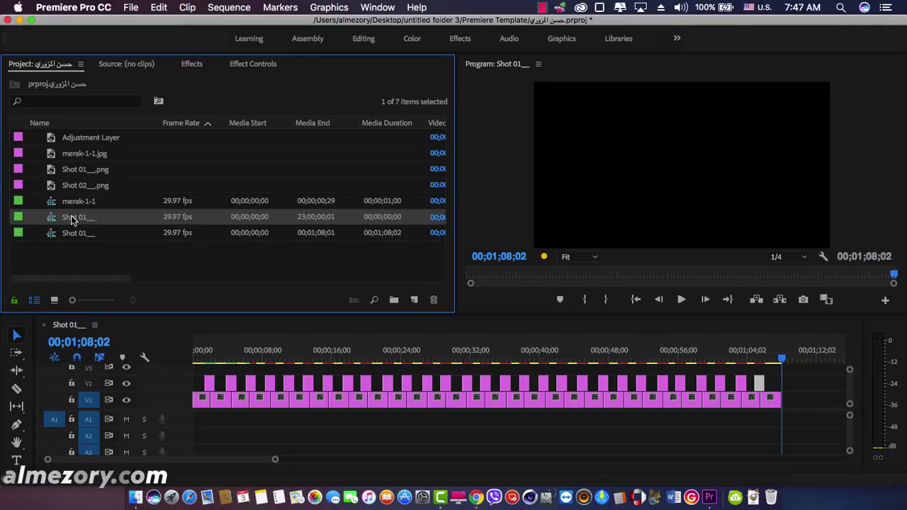
pyautogui.click(64, 227)
pyautogui.rightClick(87, 172)
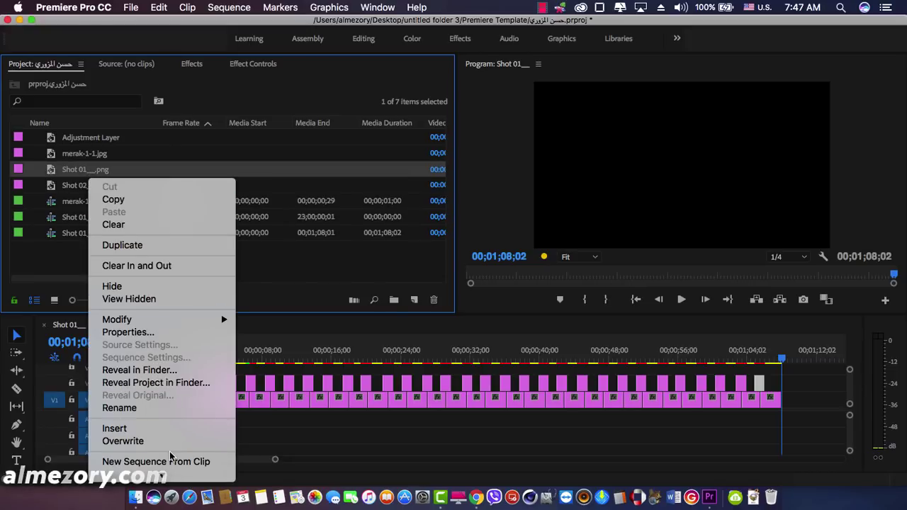
pyautogui.press('Escape')
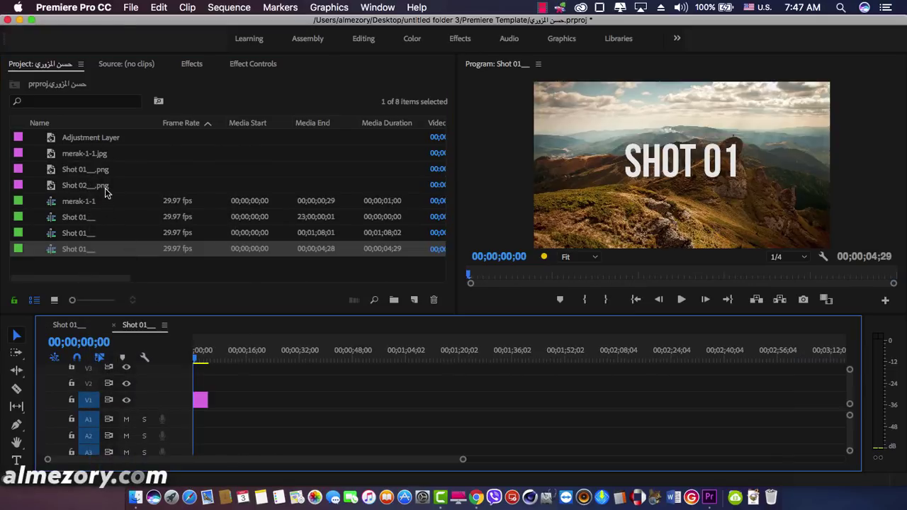
pyautogui.moveTo(106, 187); pyautogui.dragTo(217, 402)
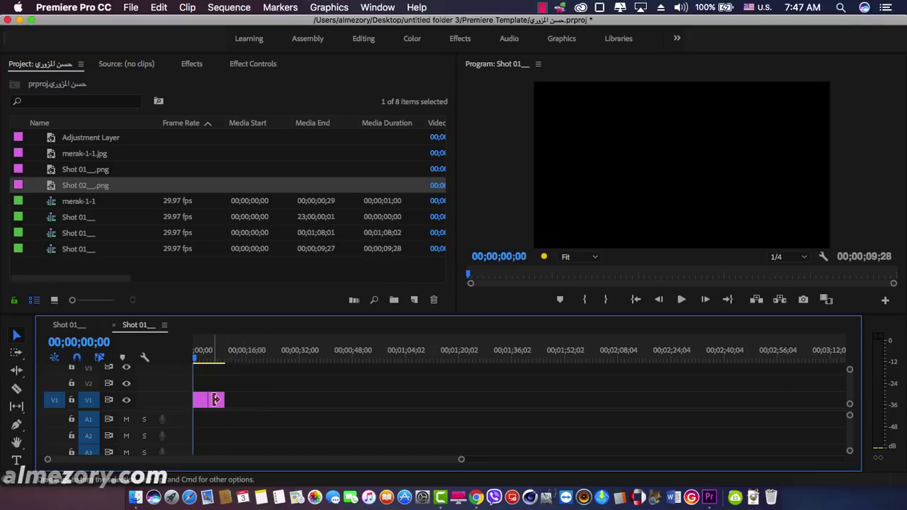
pyautogui.press('\\')
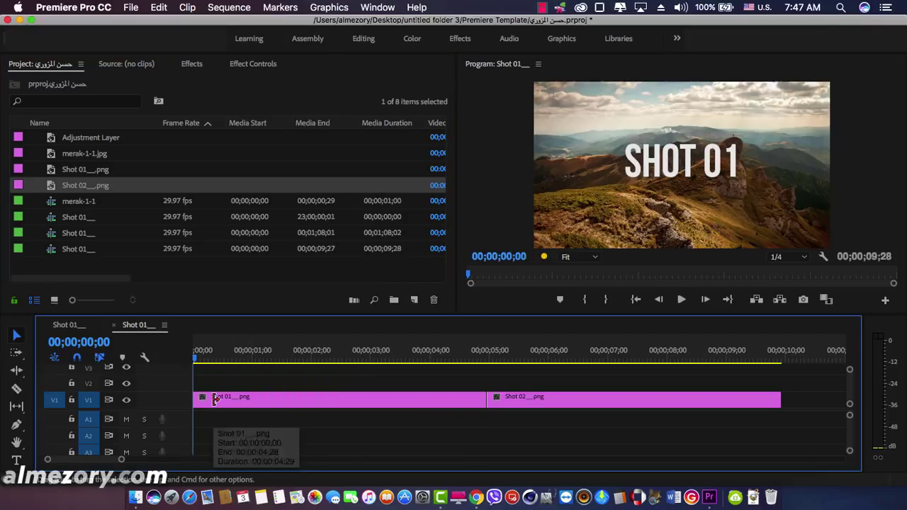
# Create a new adjustment layer in the project.
pyautogui.click(414, 301)
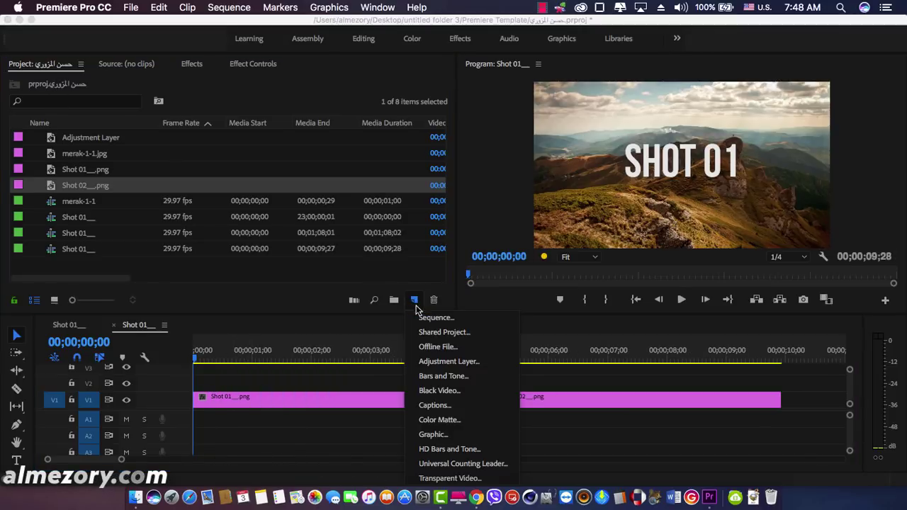
pyautogui.click(449, 362)
pyautogui.click(530, 303)
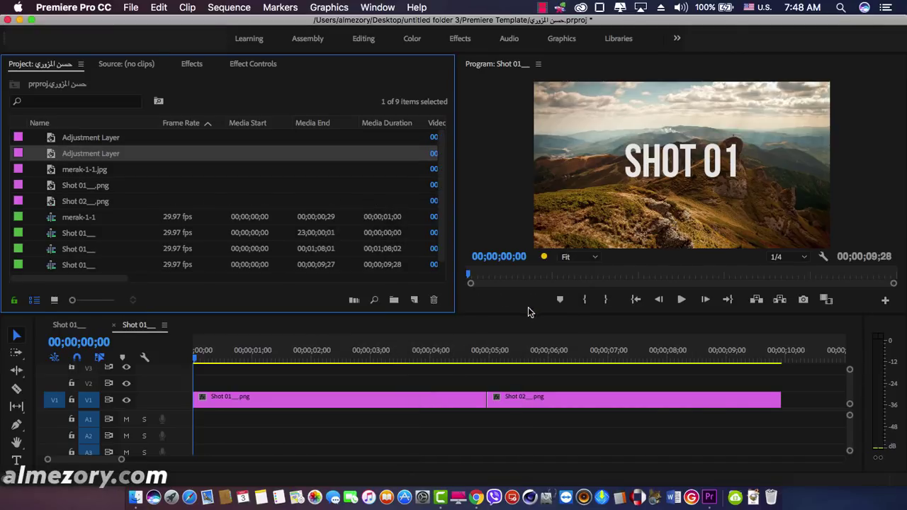
# Place the new adjustment layer on V2 and trim it to about one second spanning the cut between the two shots.
pyautogui.moveTo(113, 159); pyautogui.dragTo(437, 382)
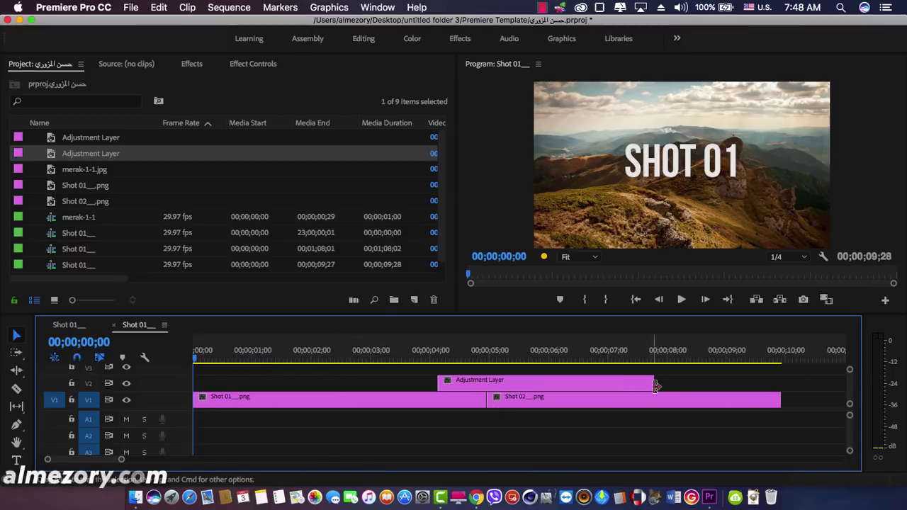
pyautogui.moveTo(650, 382); pyautogui.dragTo(529, 383)
pyautogui.moveTo(439, 381); pyautogui.dragTo(470, 383)
# Try the A_Morphing_Tr_Presets_05 preset on the adjustment layer and scrub across the cut to preview it.
pyautogui.press('Down')
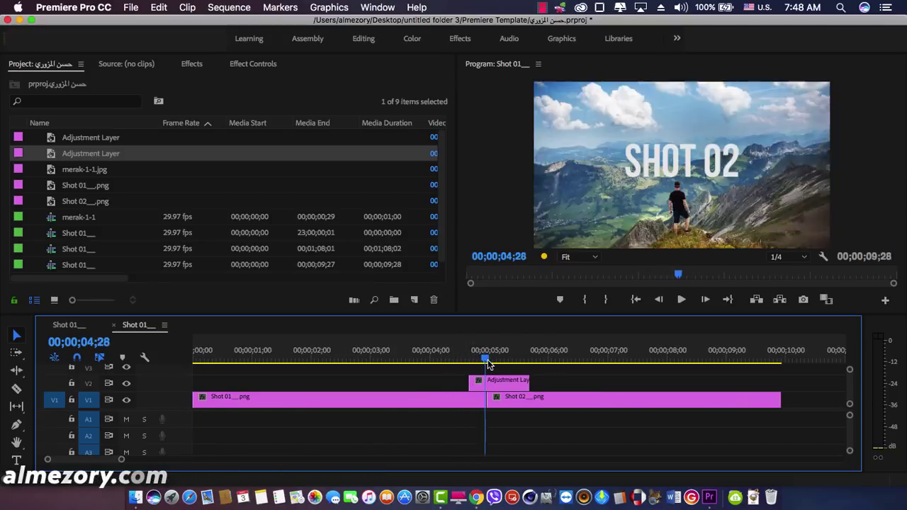
pyautogui.press('Left')
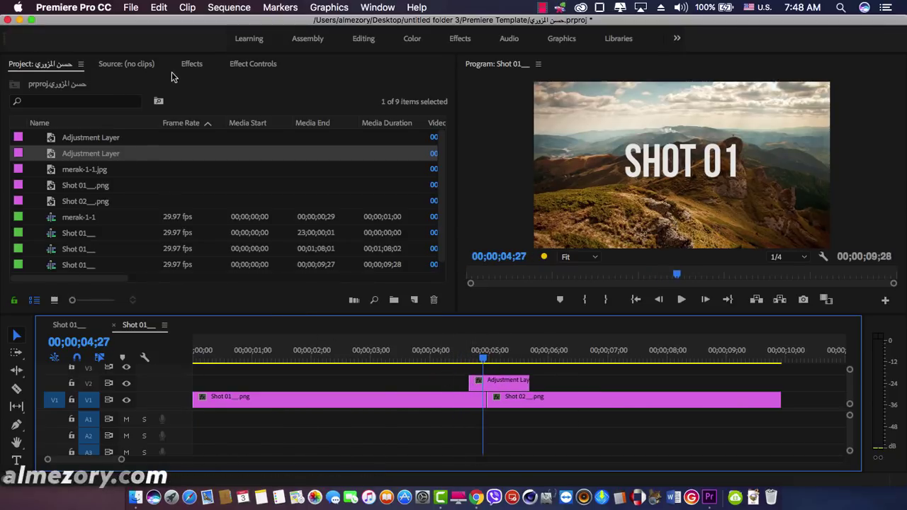
pyautogui.click(191, 64)
pyautogui.scroll(5, 104, 192)
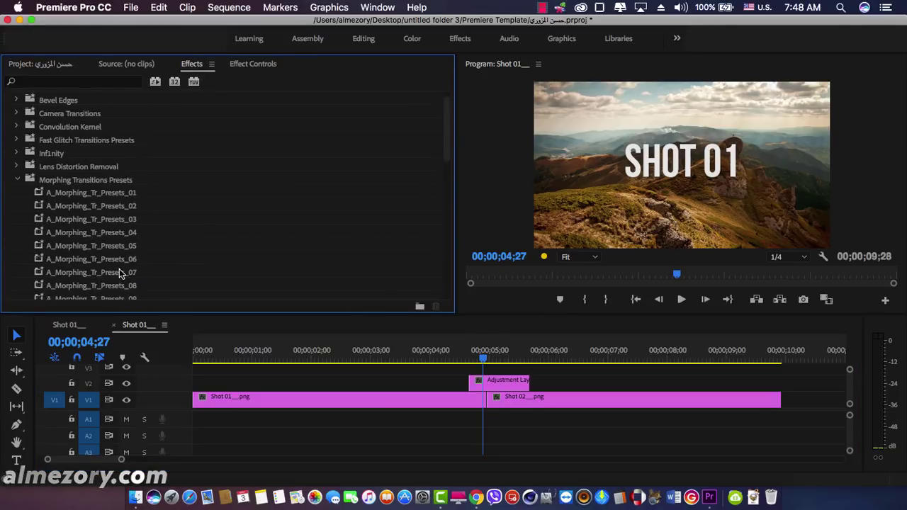
pyautogui.moveTo(122, 252); pyautogui.dragTo(489, 387)
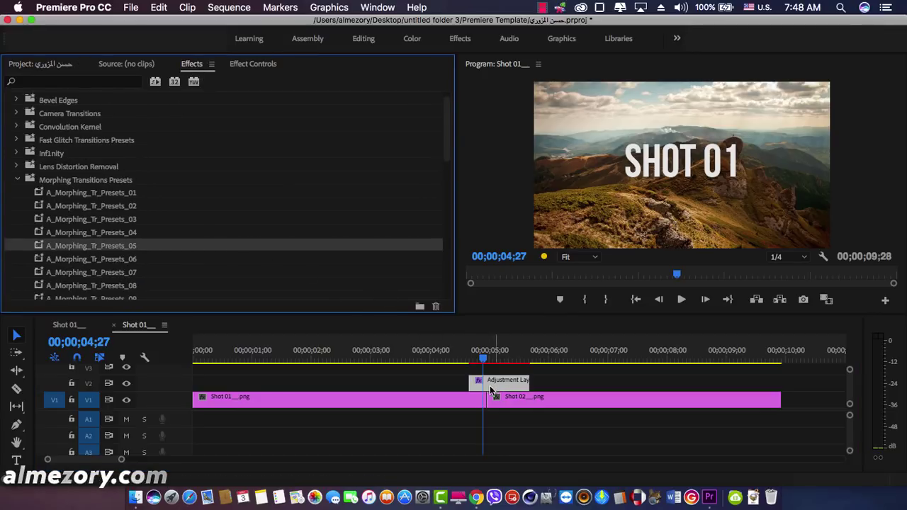
pyautogui.moveTo(449, 362); pyautogui.dragTo(502, 372)
# Try the B_Morphing_Tr_Presets_09 preset on the adjustment layer and scrub the timeline near the cut.
pyautogui.scroll(-8, 149, 263)
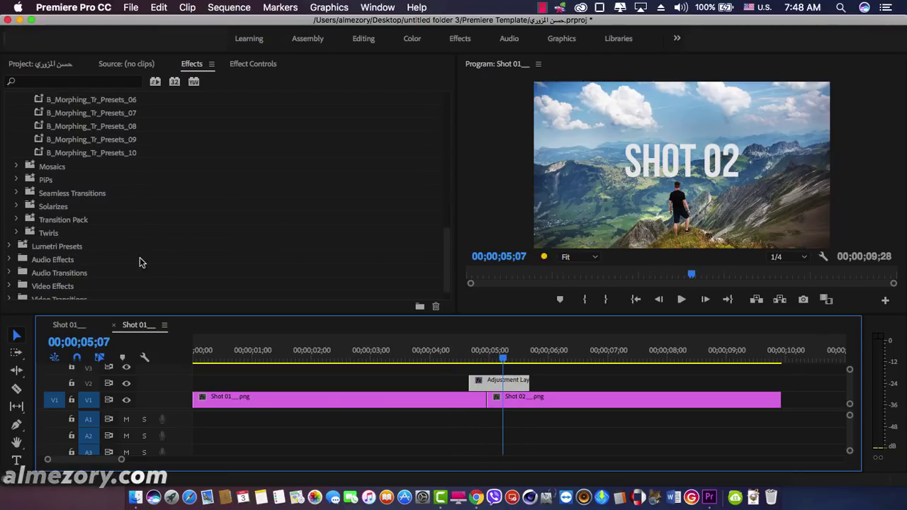
pyautogui.moveTo(126, 139); pyautogui.dragTo(491, 384)
pyautogui.moveTo(444, 362); pyautogui.dragTo(463, 362)
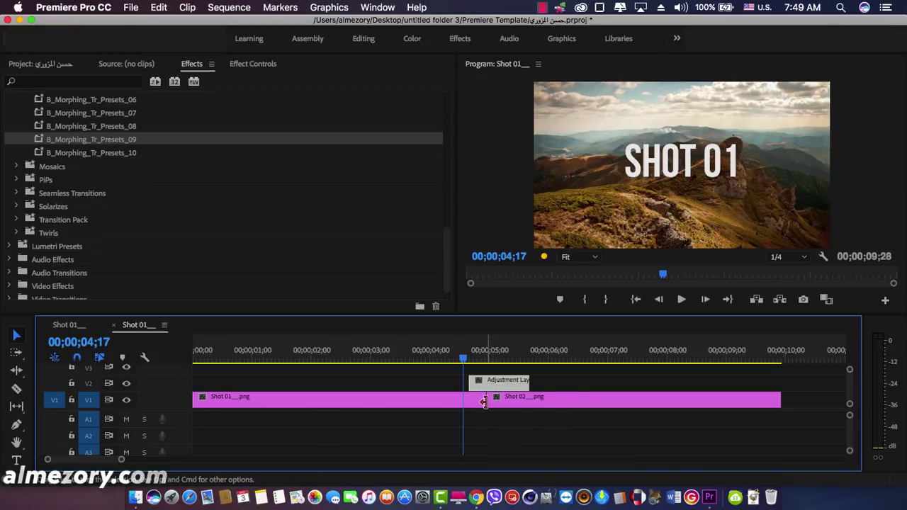
# Move the adjustment layer to start five frames before the cut, at 00;00;04;24, and trim its end to five frames after, at 00;00;05;04.
pyautogui.press('Down')
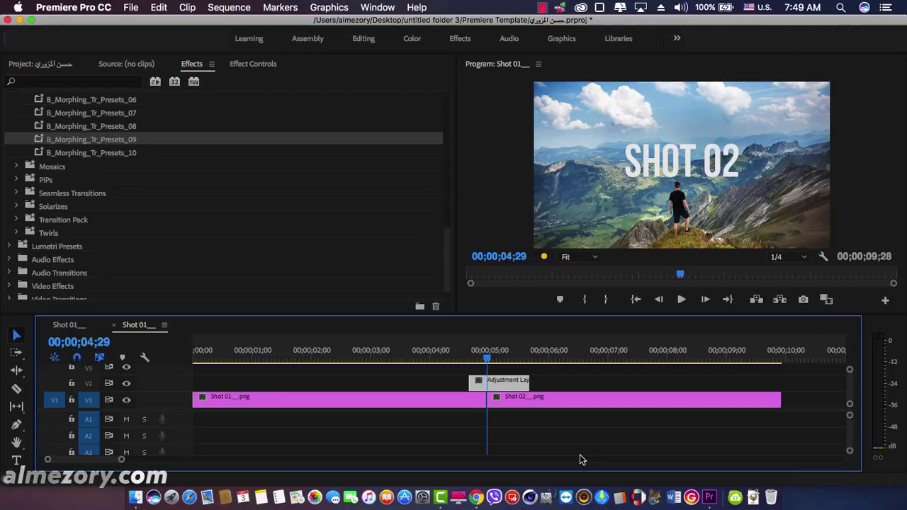
pyautogui.hotkey('shift', 'Left')
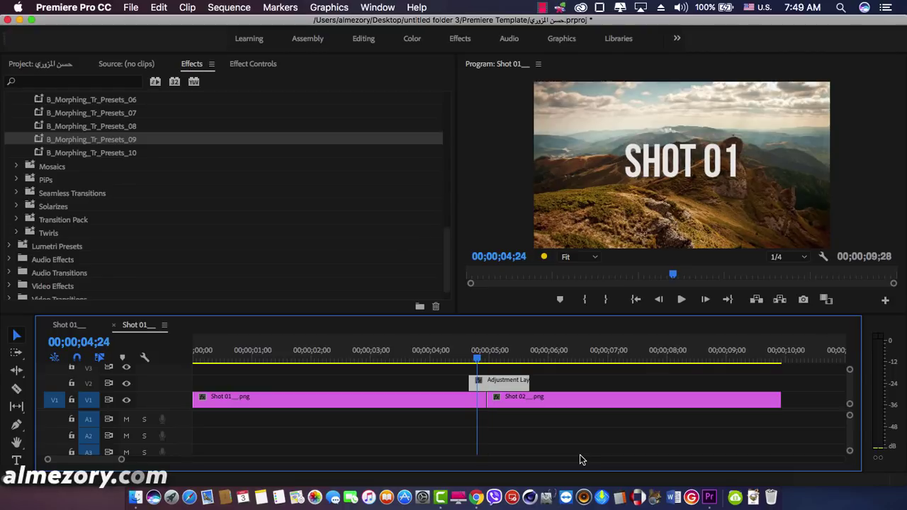
pyautogui.moveTo(500, 385); pyautogui.dragTo(508, 384)
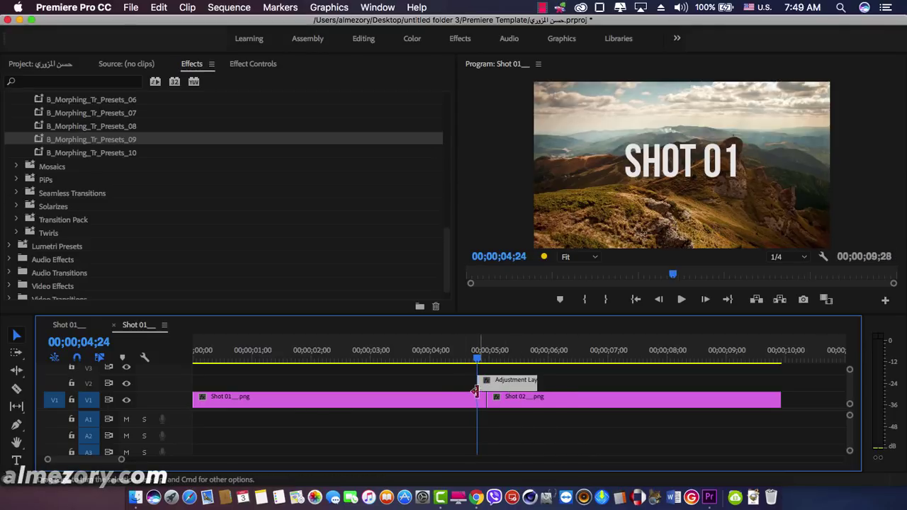
pyautogui.hotkey('shift', 'Right')
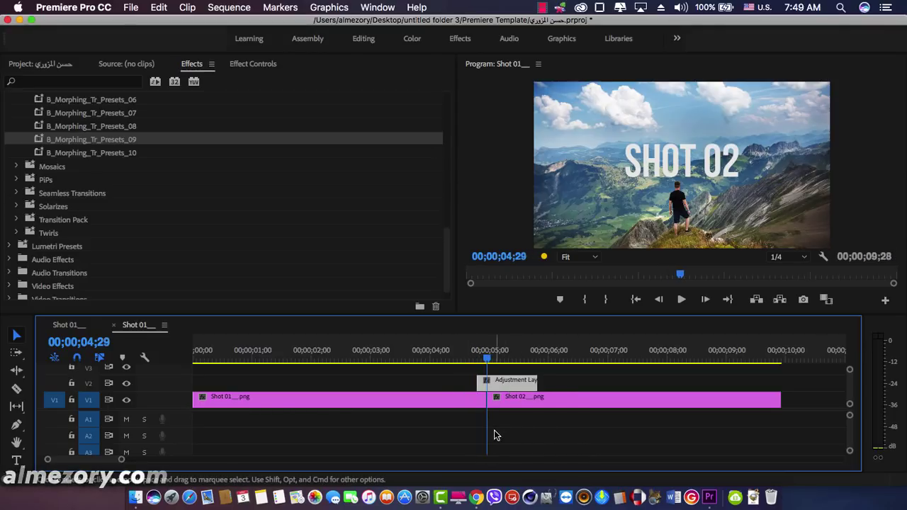
pyautogui.hotkey('shift', 'Right')
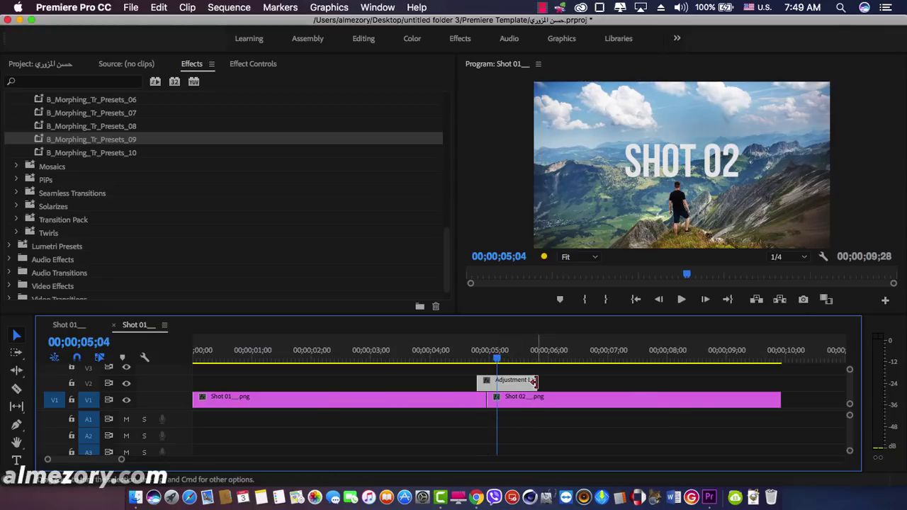
pyautogui.moveTo(535, 381); pyautogui.dragTo(496, 381)
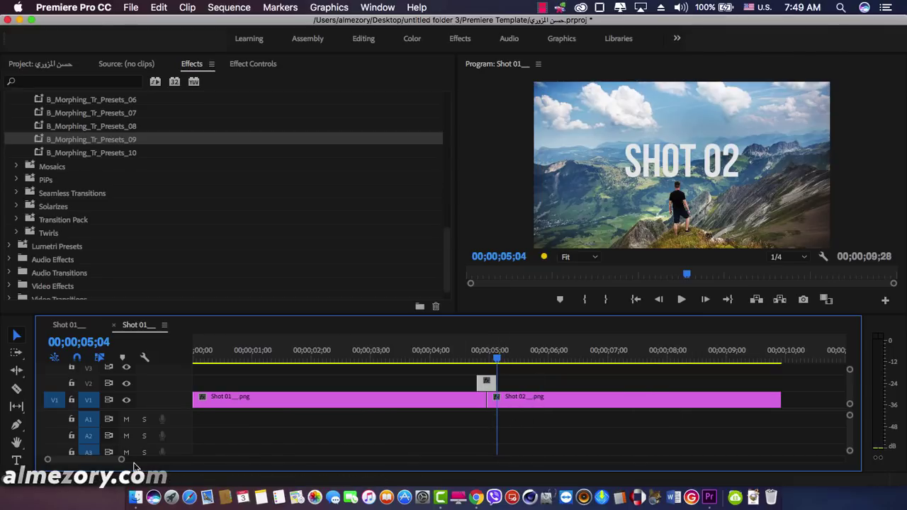
# Apply the B_Morphing_Tr_Presets_01 preset to the trimmed adjustment layer and scrub through the transition to preview it.
pyautogui.moveTo(124, 461); pyautogui.dragTo(69, 459)
pyautogui.scroll(10, 157, 199)
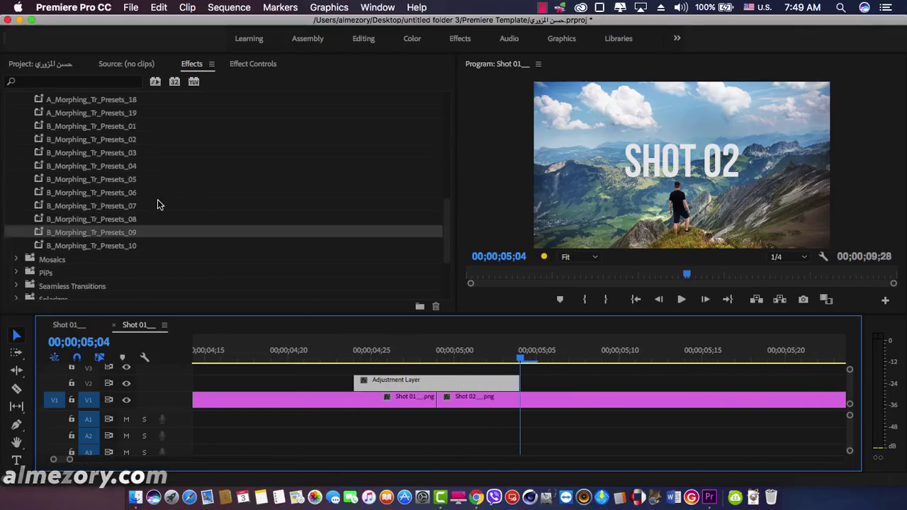
pyautogui.click(134, 153)
pyautogui.moveTo(408, 332); pyautogui.dragTo(365, 383)
pyautogui.moveTo(312, 358)
pyautogui.mouseDown()
pyautogui.moveTo(516, 367)
pyautogui.moveTo(328, 363)
pyautogui.mouseUp()
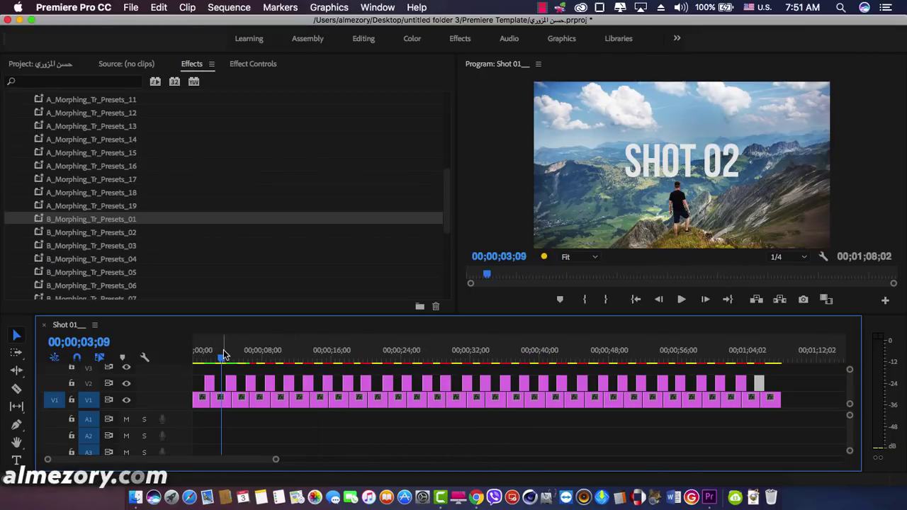